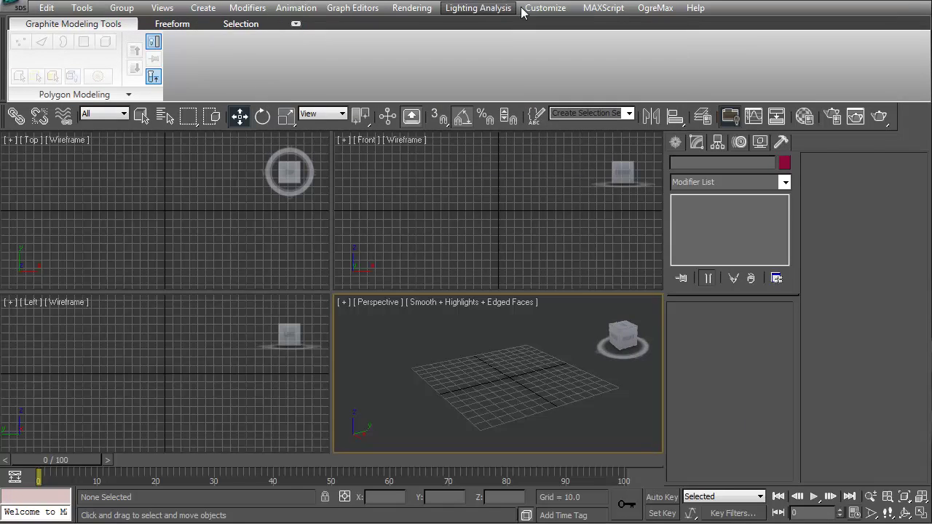
Glance at the File menu and toggle the Perspective view between maximized and four-view layouts
click(21, 8)
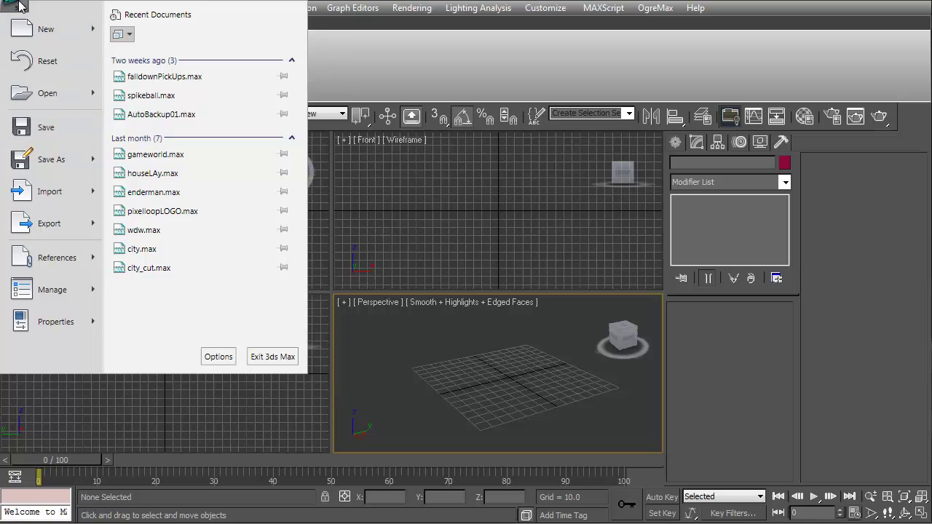
click(20, 7)
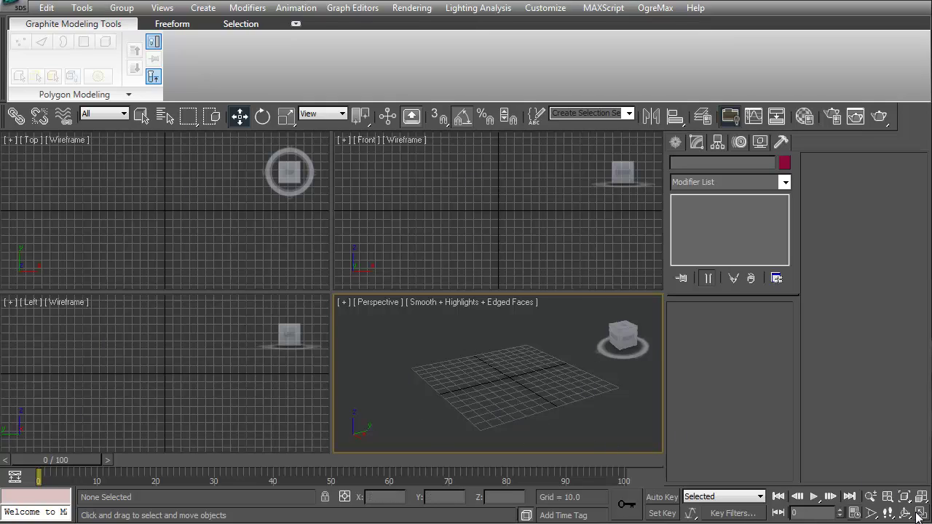
mouse_move(634, 364)
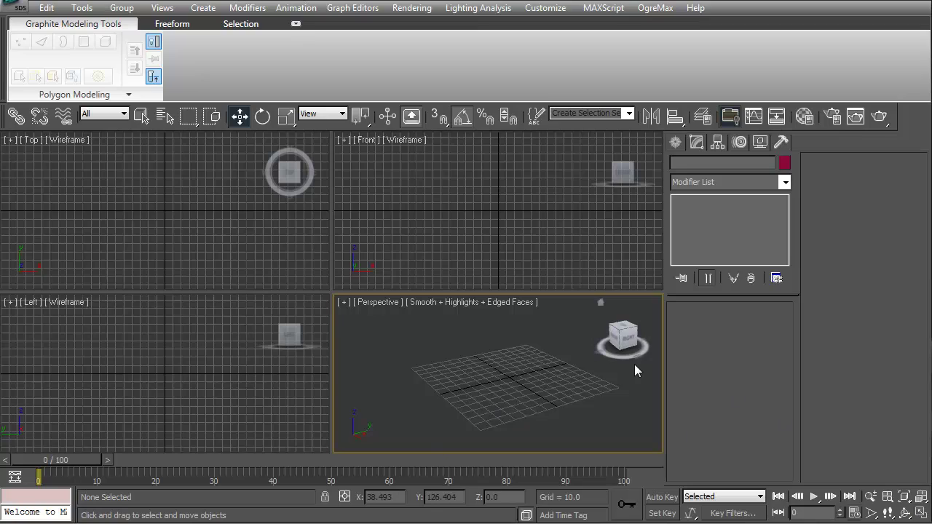
click(921, 514)
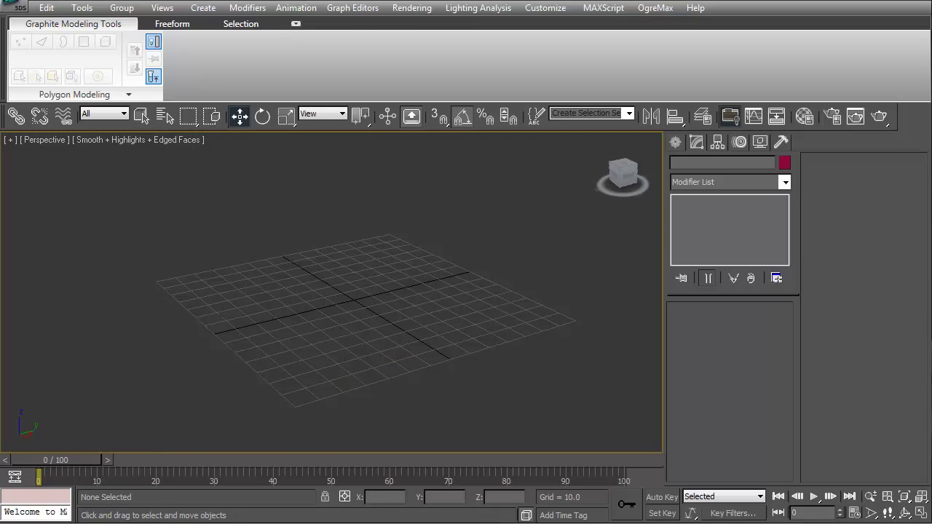
click(921, 514)
click(921, 514)
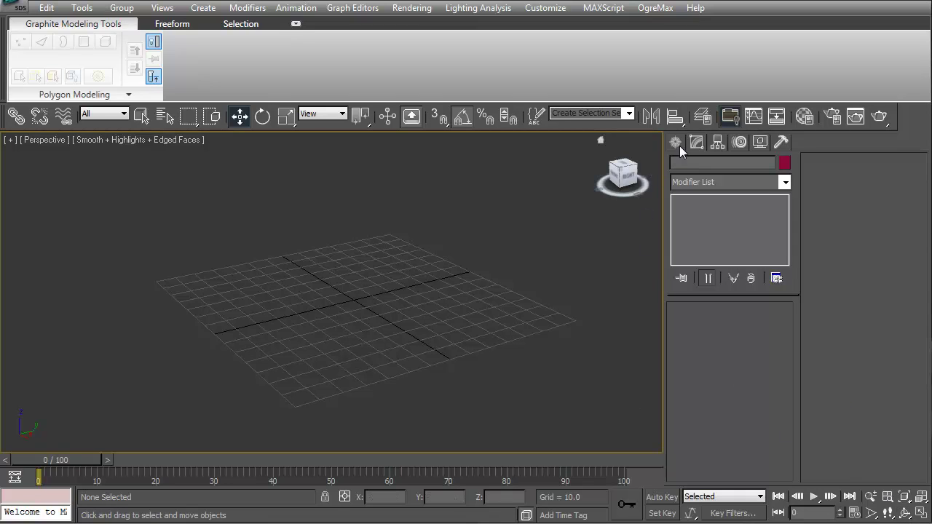
click(922, 516)
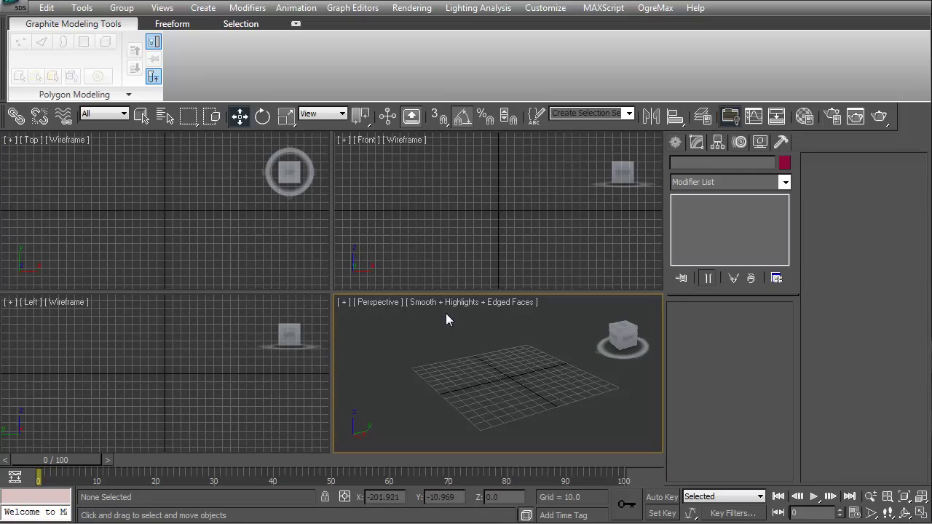
Draw a box 86.222 long, 121.778 wide, 42.667 high in the Top view and recentre it in Perspective
click(675, 142)
click(700, 237)
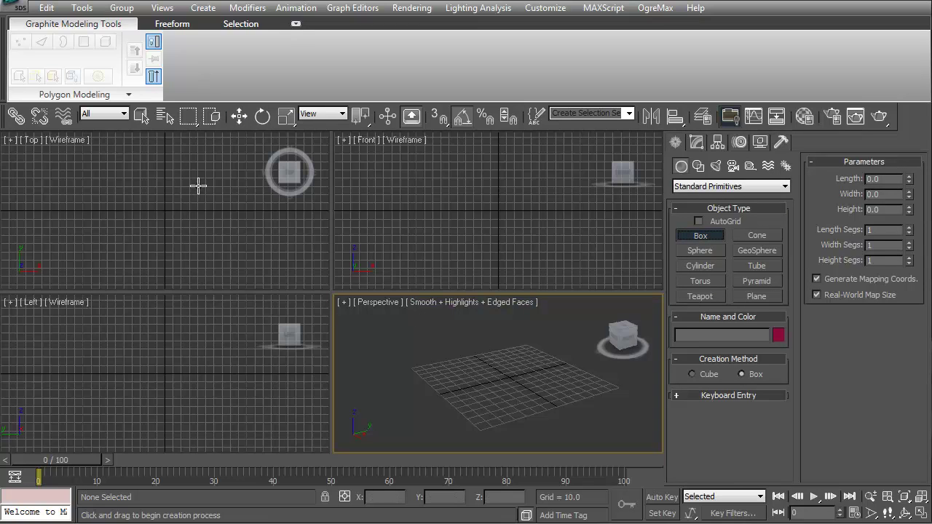
drag(215, 174, 116, 245)
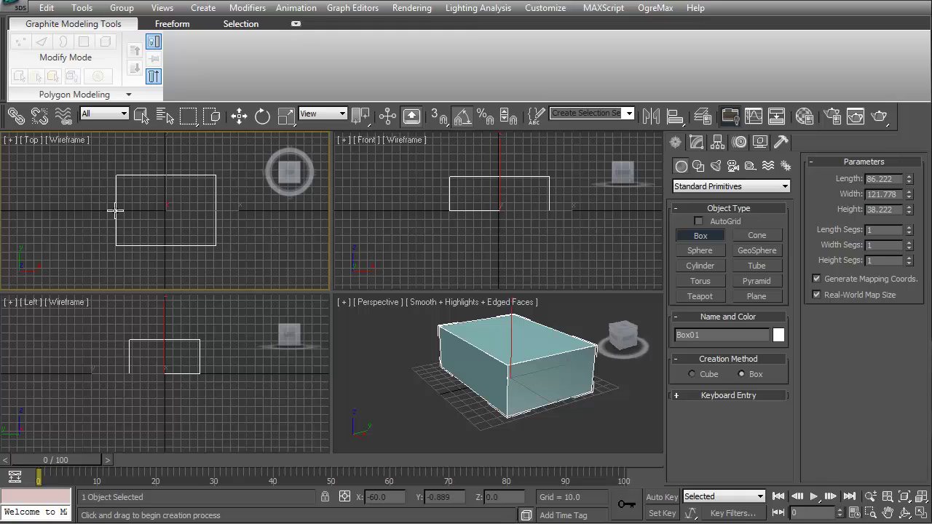
click(117, 211)
mouse_move(436, 343)
middle_down()
mouse_move(371, 357)
mouse_move(452, 313)
mouse_move(291, 380)
mouse_move(519, 385)
mouse_move(208, 315)
mouse_move(570, 254)
mouse_move(616, 337)
mouse_move(312, 397)
mouse_move(575, 375)
mouse_move(435, 309)
mouse_move(313, 355)
mouse_move(450, 312)
mouse_move(441, 352)
middle_up()
scroll(437, 350, down, 5)
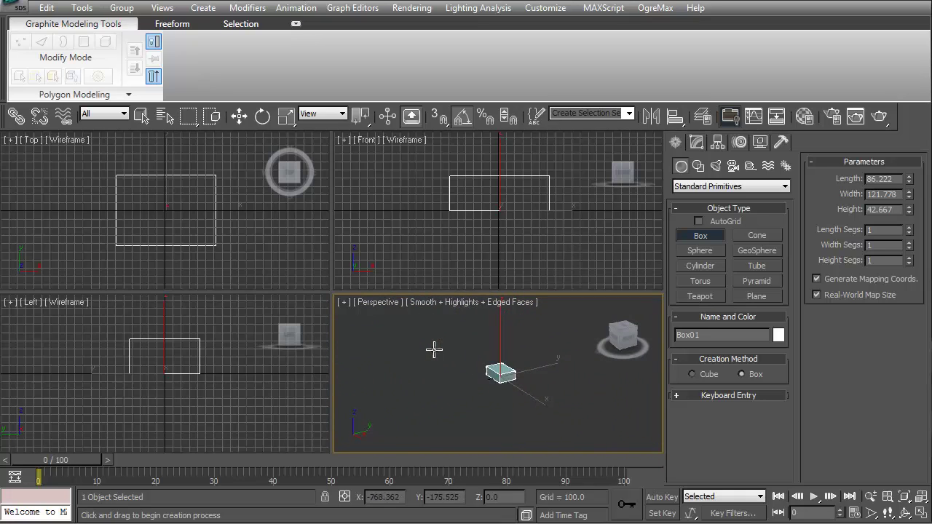
scroll(435, 350, up, 10)
scroll(434, 349, down, 8)
scroll(435, 348, up, 3)
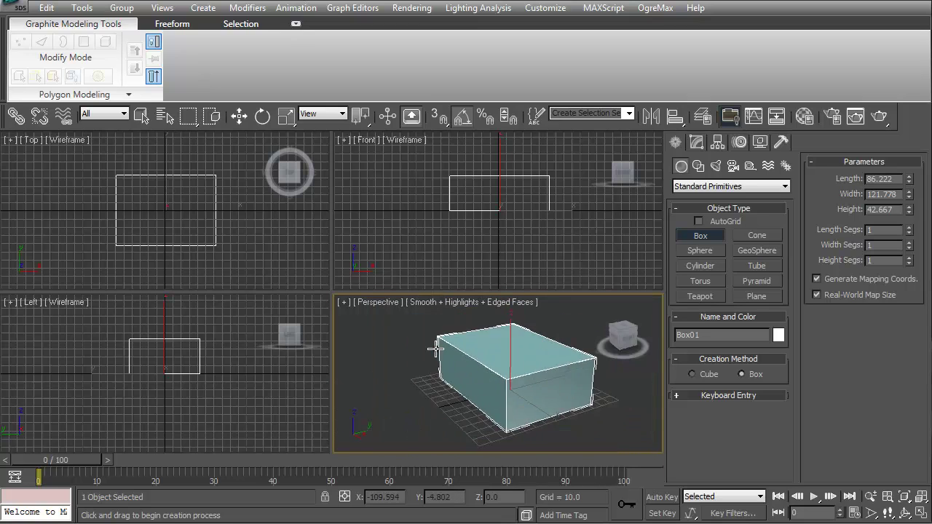
scroll(434, 348, down, 2)
middle_drag(435, 348, 505, 405)
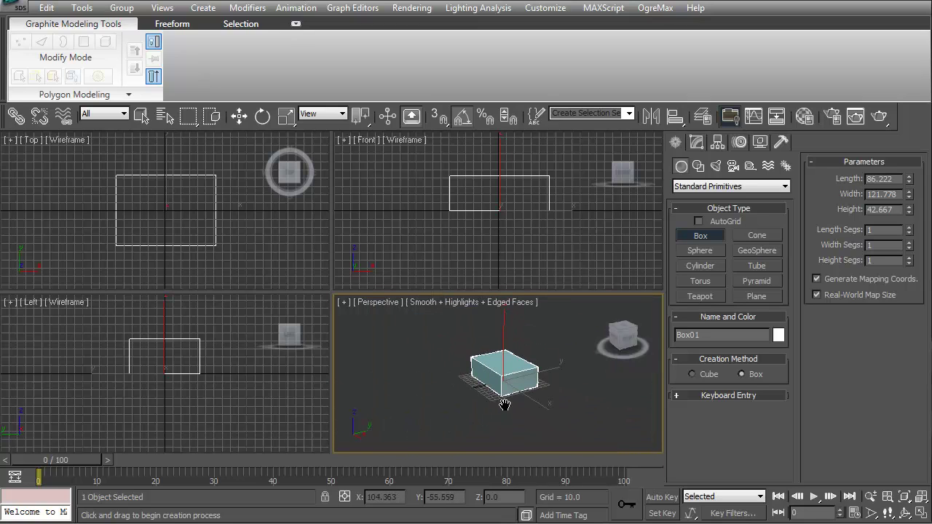
Maximize the Perspective view and orbit to a more frontal angle on the box
click(919, 514)
click(905, 513)
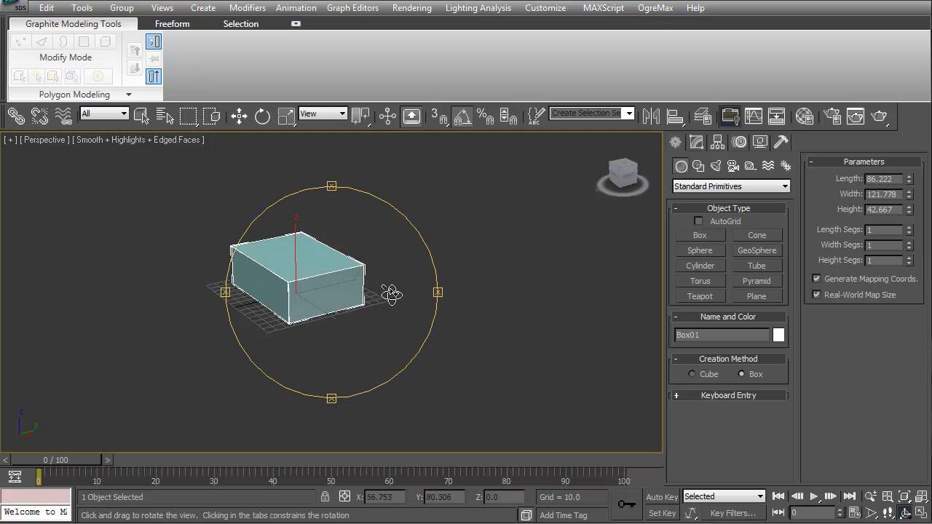
drag(384, 291, 370, 342)
scroll(332, 294, up, 5)
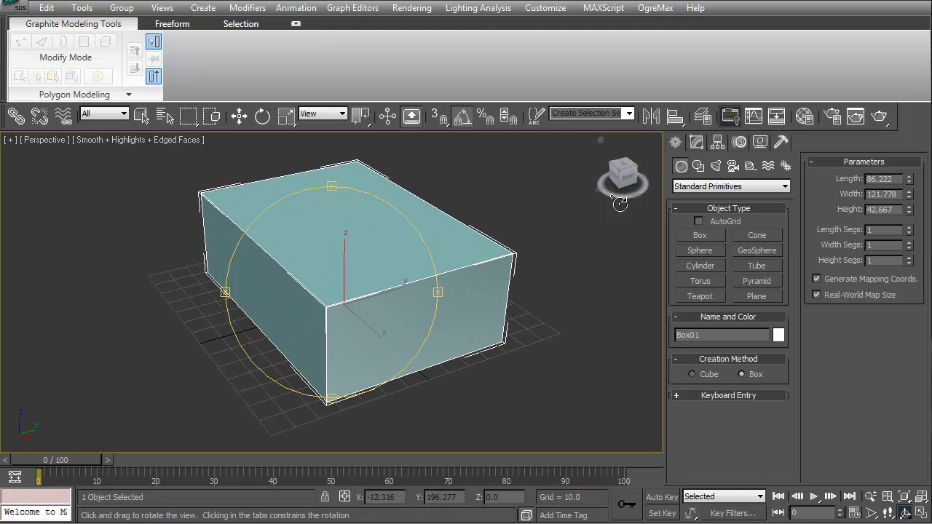
Use the ViewCube to view the box's right, front, left, back and top, ending on a corner view
click(628, 176)
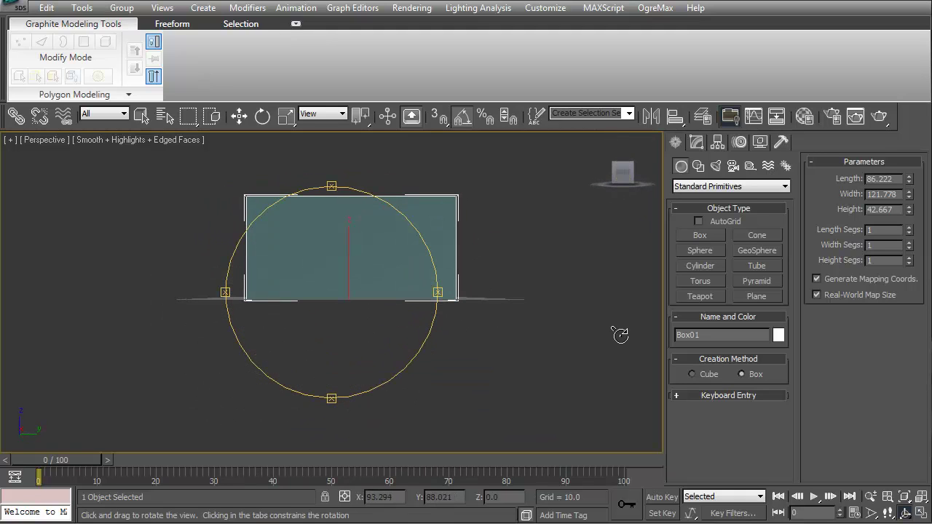
click(603, 170)
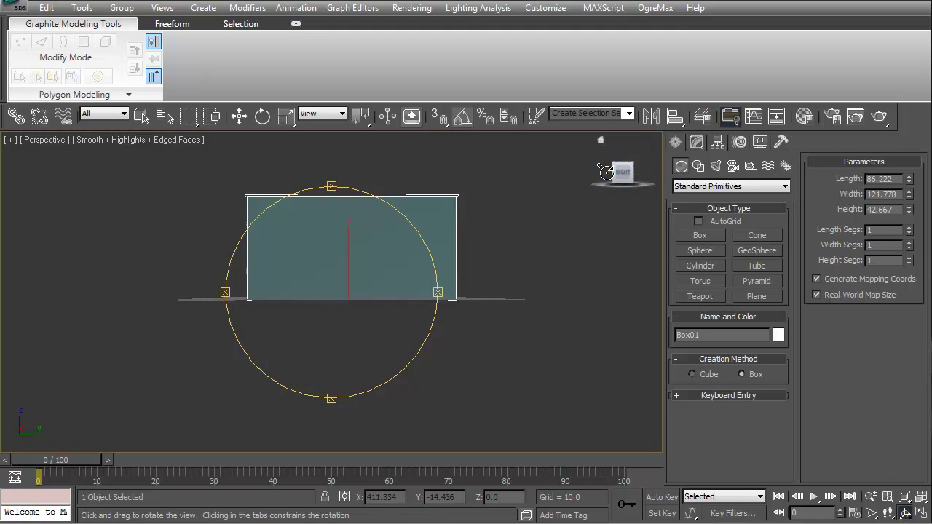
click(607, 173)
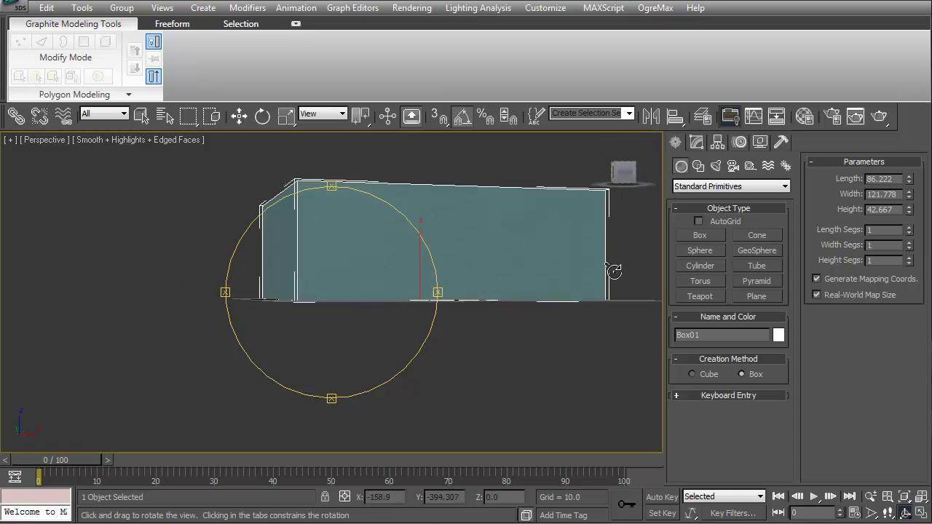
click(606, 172)
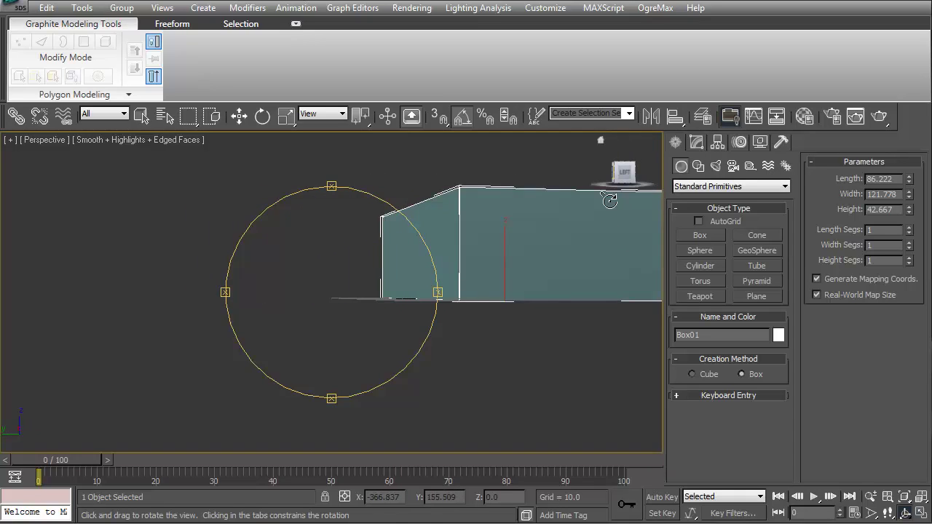
click(621, 155)
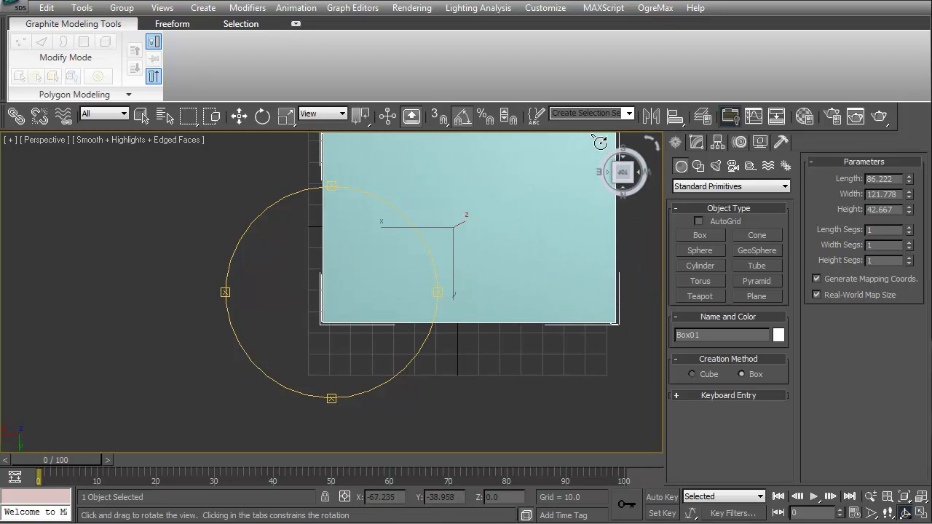
click(615, 166)
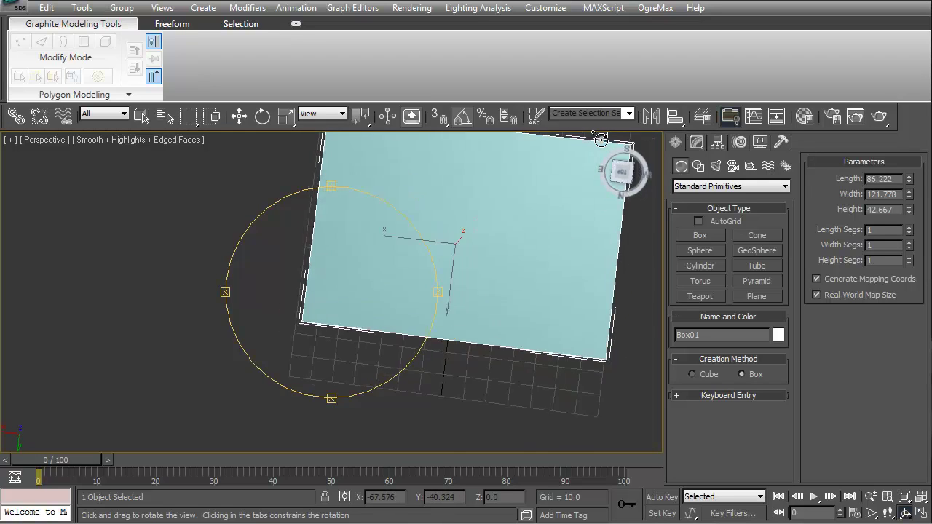
scroll(475, 275, down, 3)
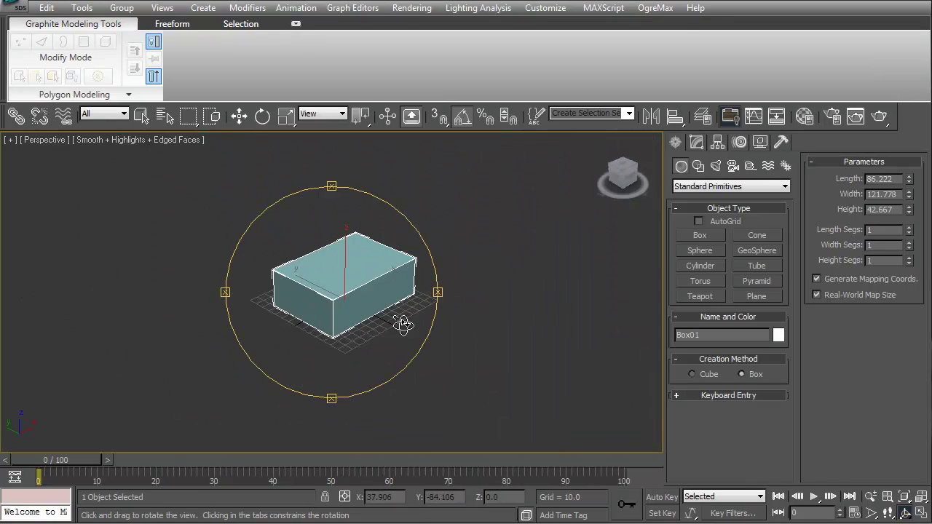
drag(402, 313, 349, 343)
Orbit around the box, looking down onto its top and finishing on a near-front view
scroll(367, 334, up, 3)
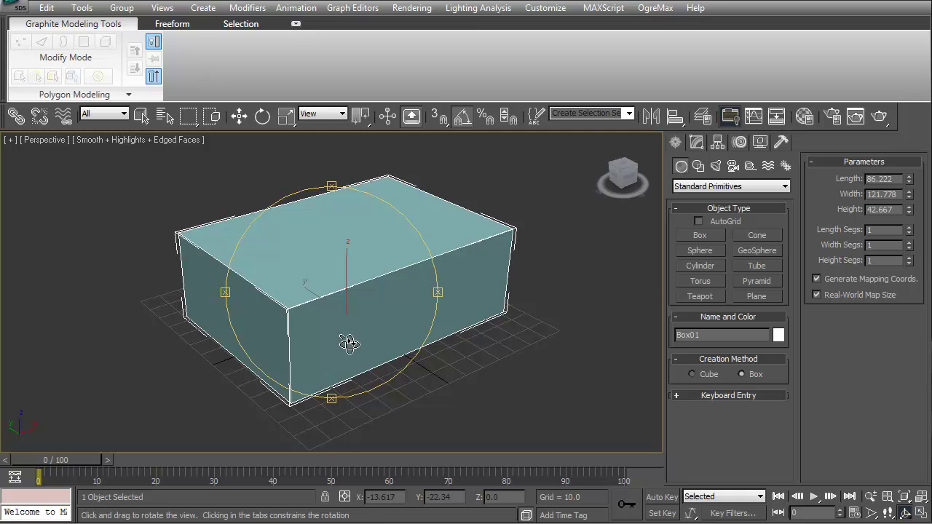
drag(347, 299, 377, 309)
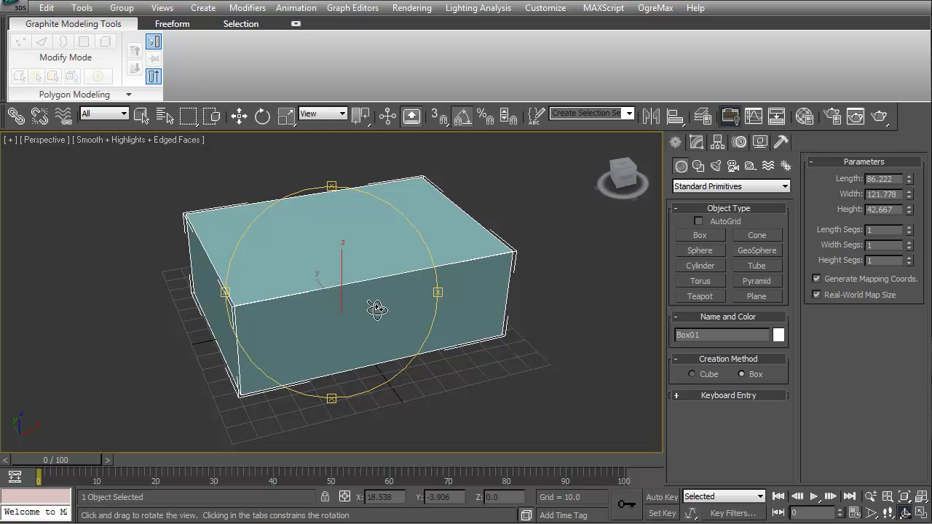
drag(358, 323, 402, 338)
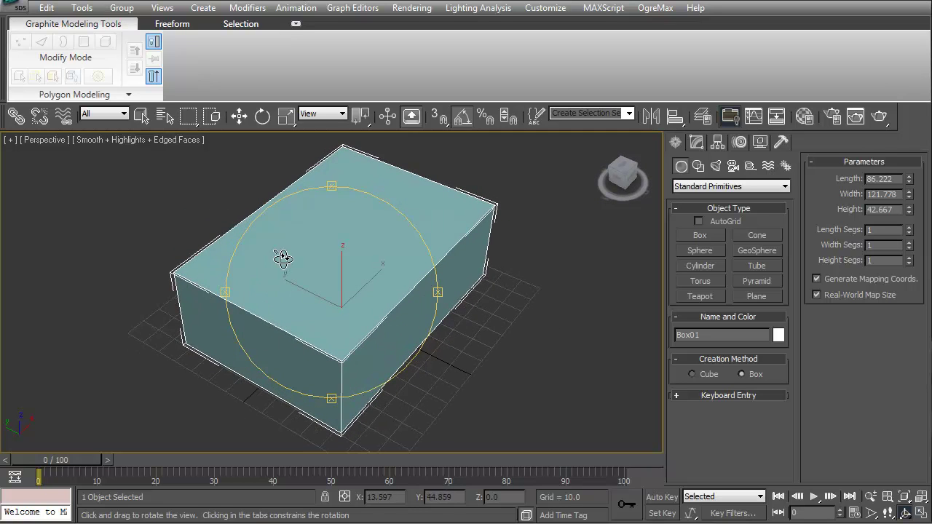
drag(297, 299, 302, 241)
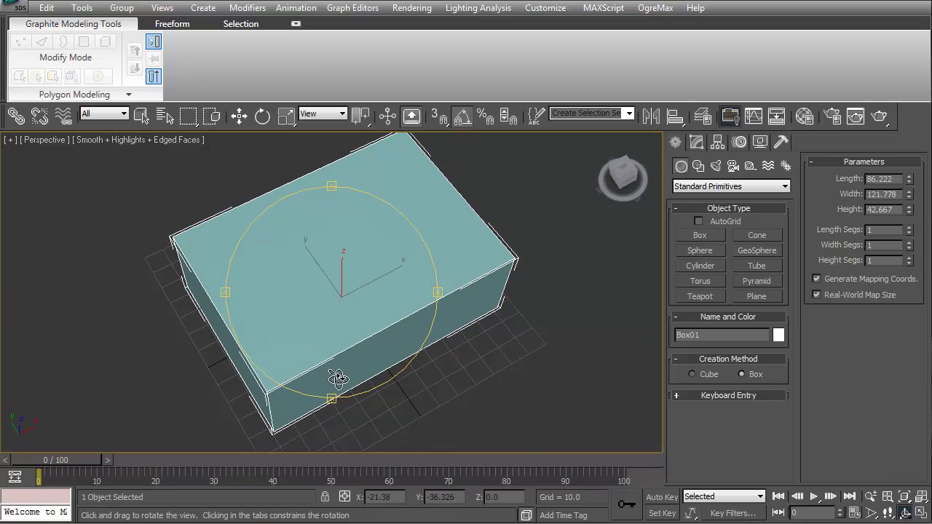
drag(337, 376, 177, 218)
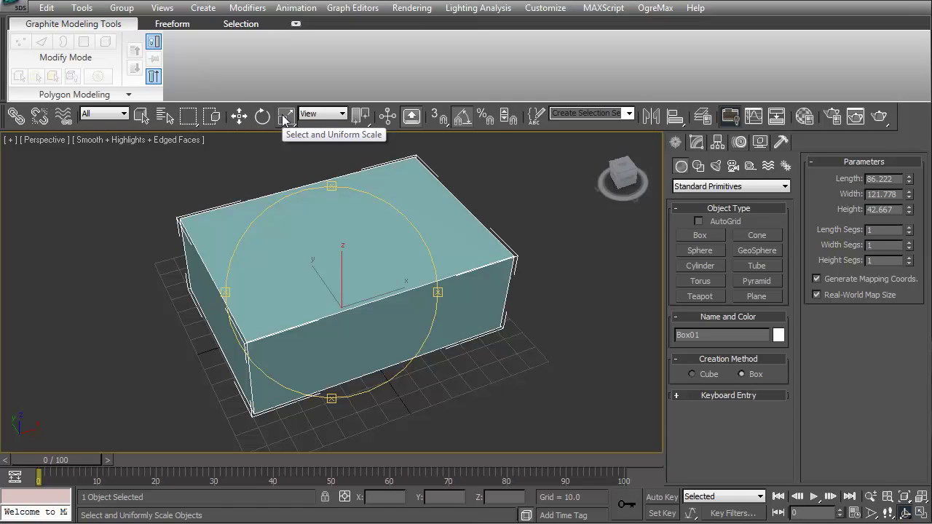
Try moving the box along X, then cancel a rotation back to zero
click(239, 116)
drag(373, 311, 386, 325)
click(262, 115)
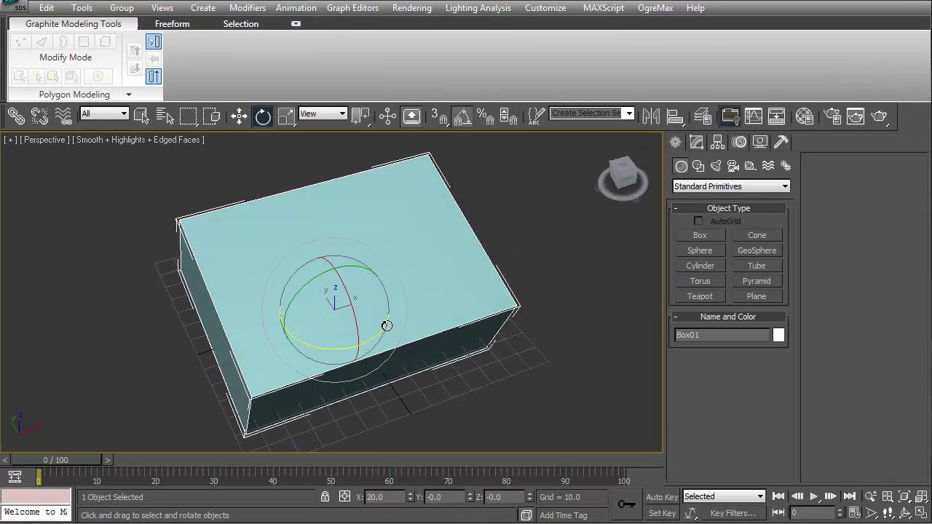
right_click(386, 325)
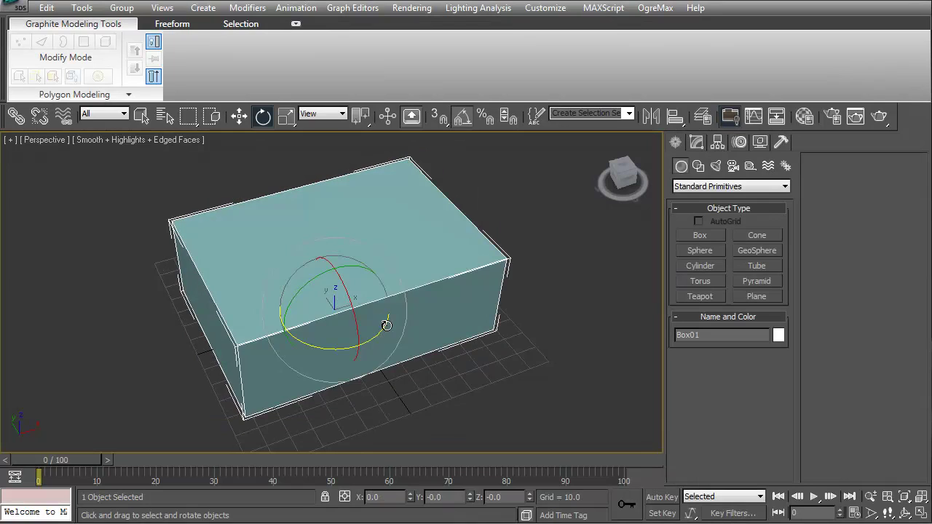
Scale the box's height to 74%, then uniformly shrink the whole box to about half size
click(286, 117)
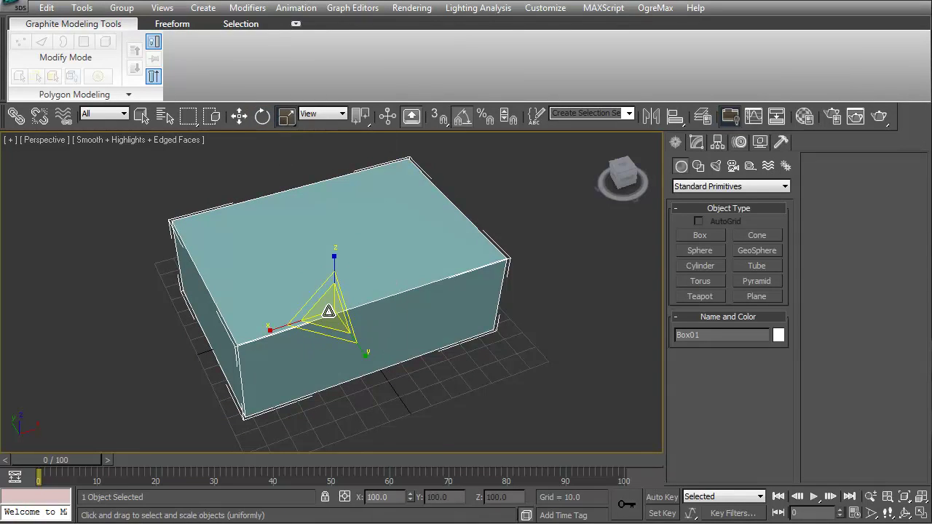
key(ctrl+e)
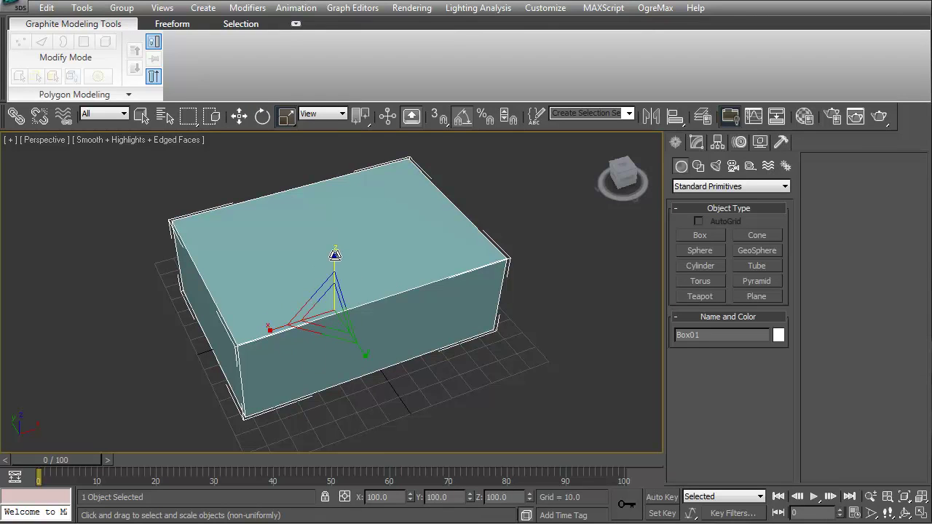
mouse_move(335, 254)
mouse_down()
mouse_move(333, 191)
mouse_move(333, 270)
mouse_up()
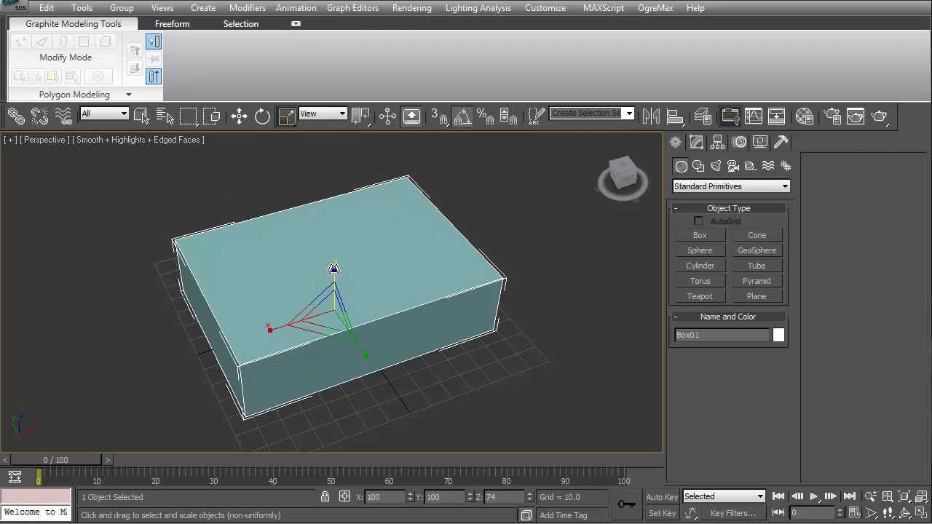
mouse_move(365, 356)
mouse_down()
mouse_move(383, 377)
mouse_move(361, 347)
mouse_up()
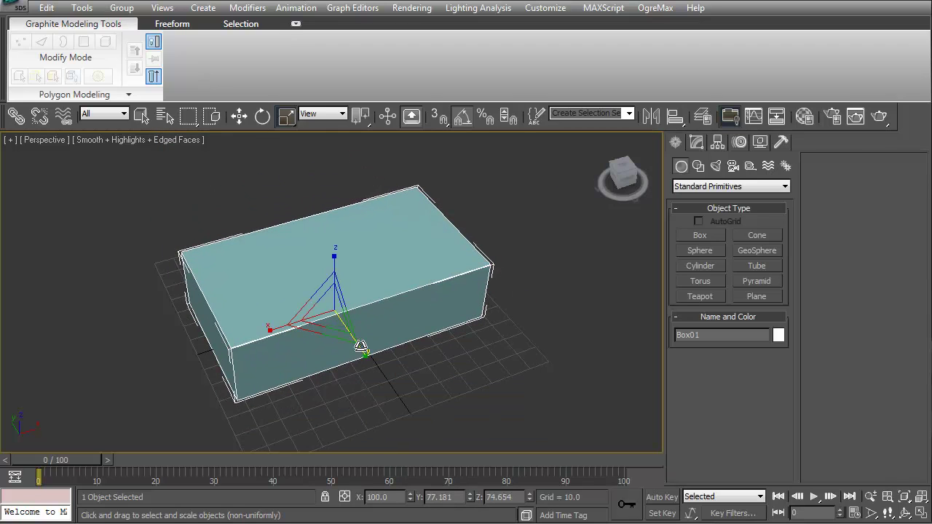
key(ctrl+z)
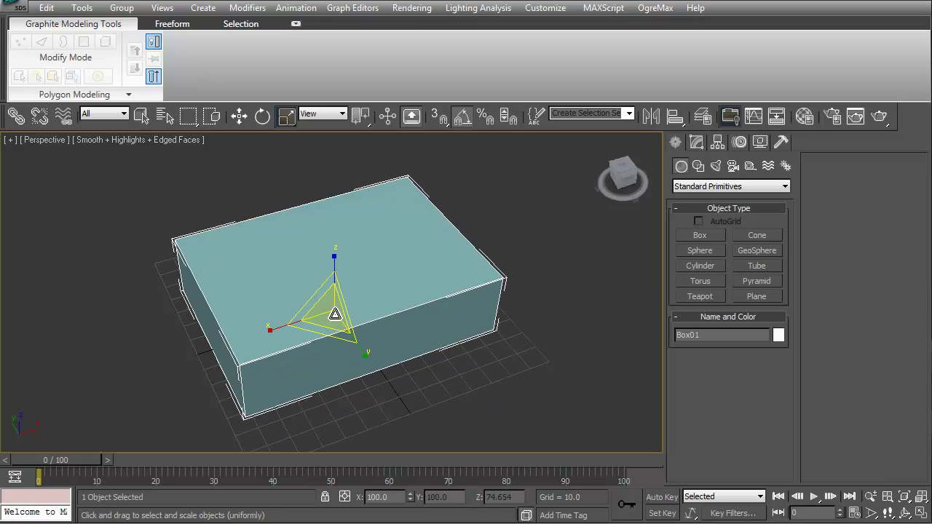
drag(335, 314, 309, 335)
scroll(323, 357, up, 4)
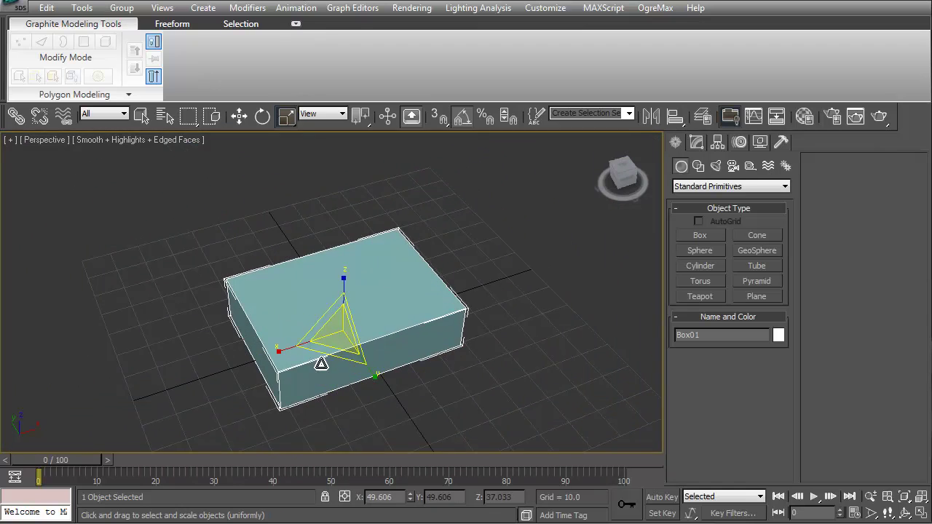
click(903, 513)
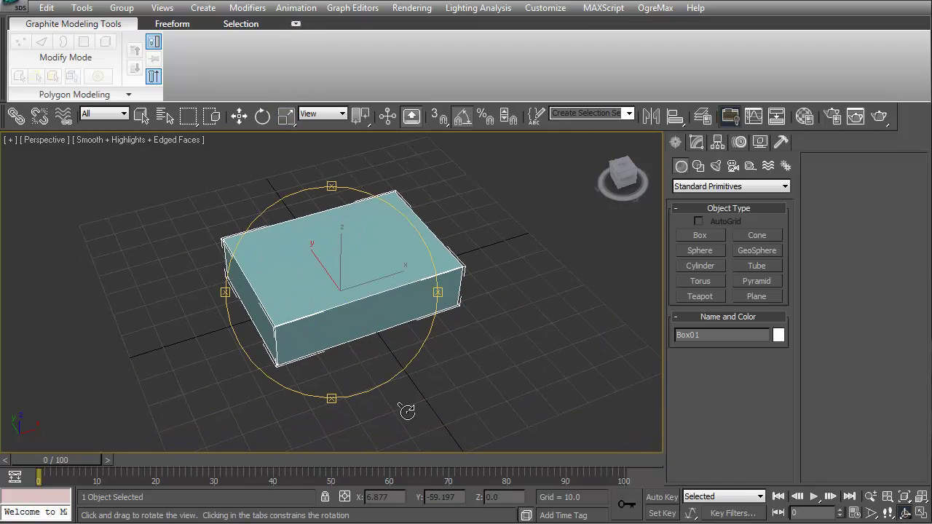
Orbit to a low side angle, then browse the Utilities, Display, Motion, Modify and Create panels
drag(344, 370, 366, 347)
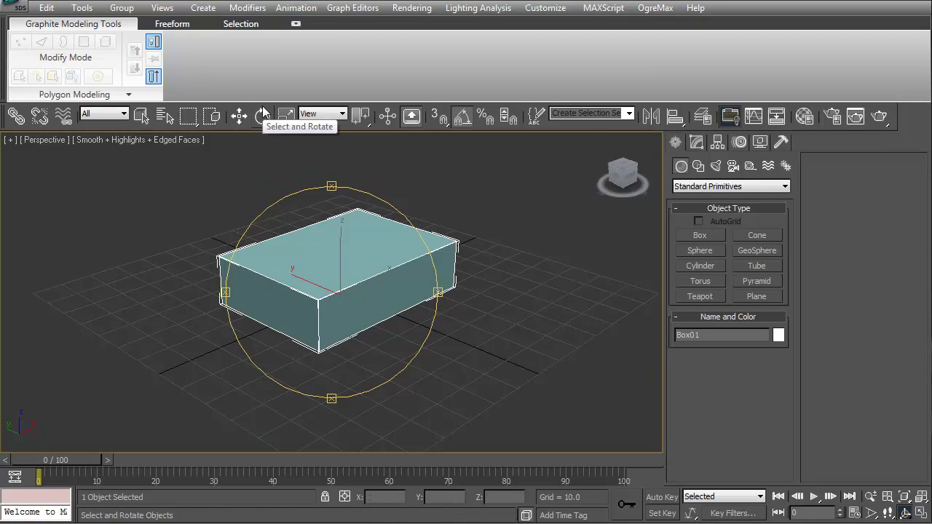
drag(299, 300, 478, 264)
click(782, 142)
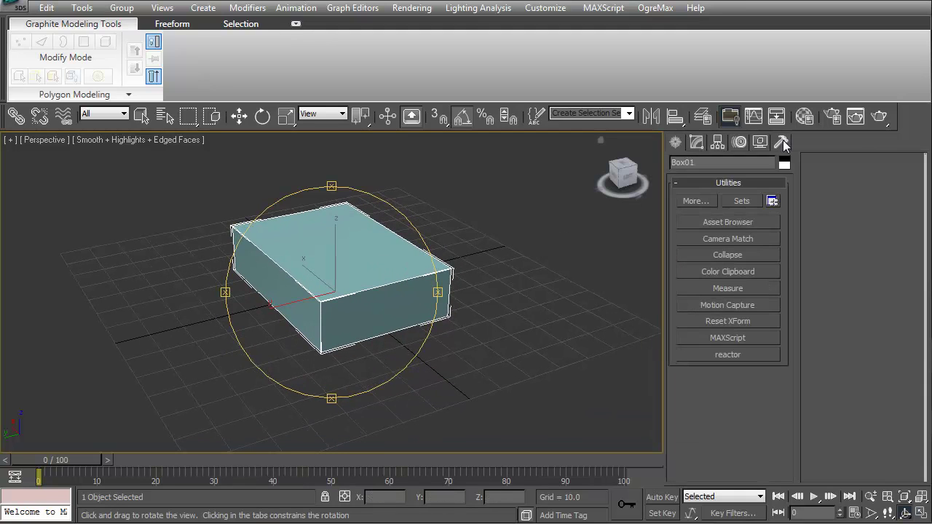
click(760, 142)
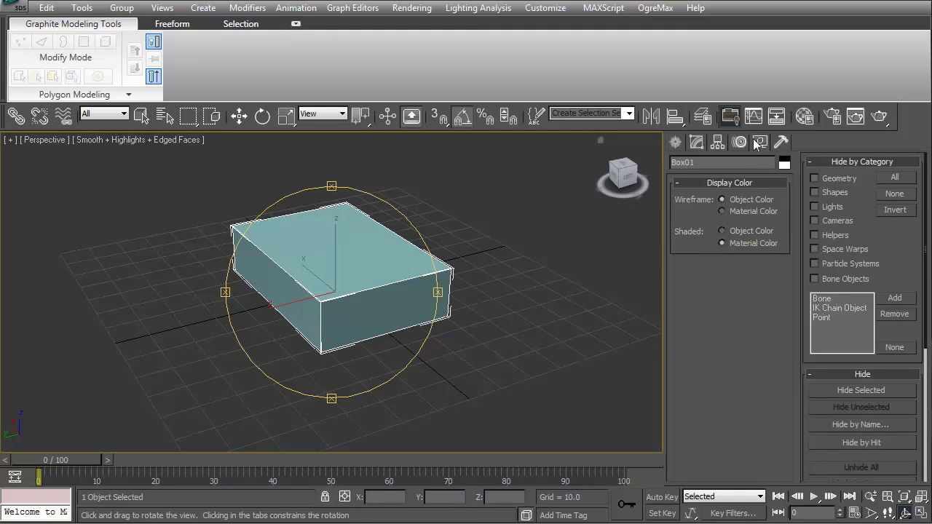
click(739, 142)
click(697, 142)
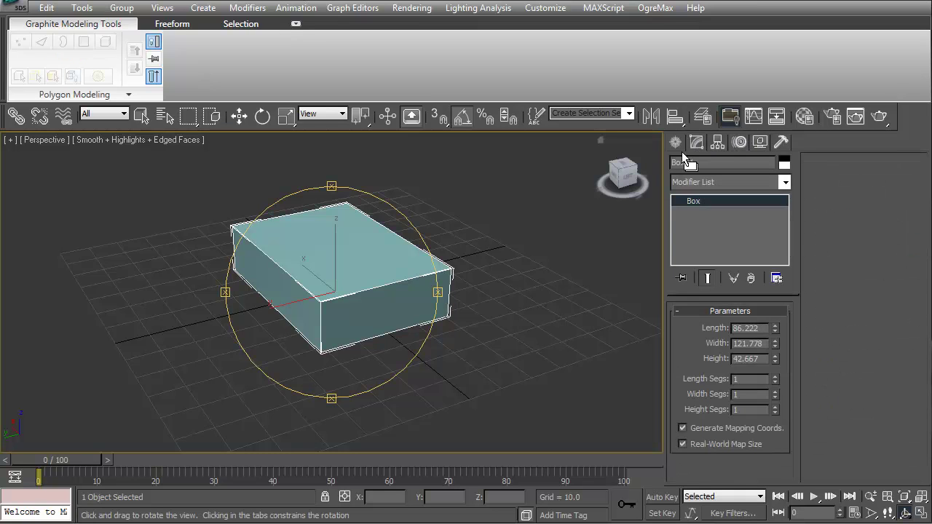
click(674, 143)
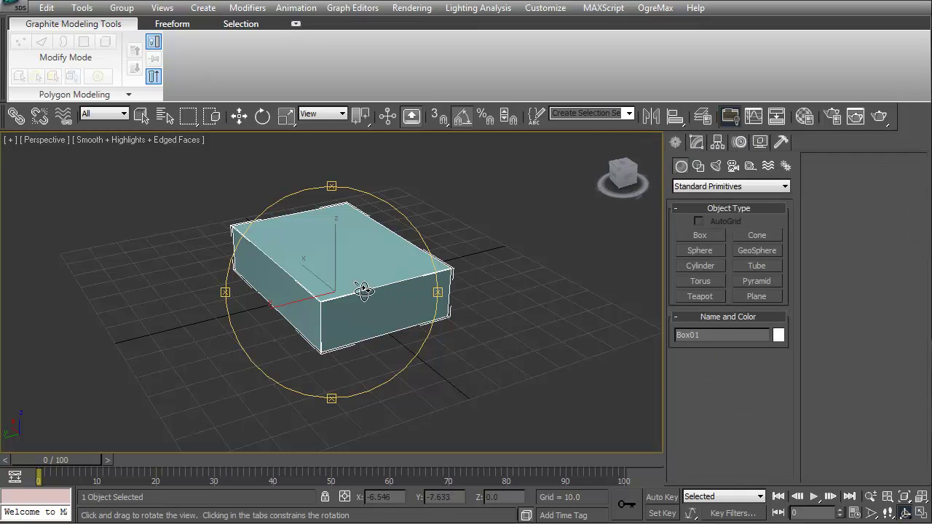
Orbit to a corner angle and zoom in so the box fills more of the view
drag(362, 287, 318, 358)
scroll(374, 302, up, 3)
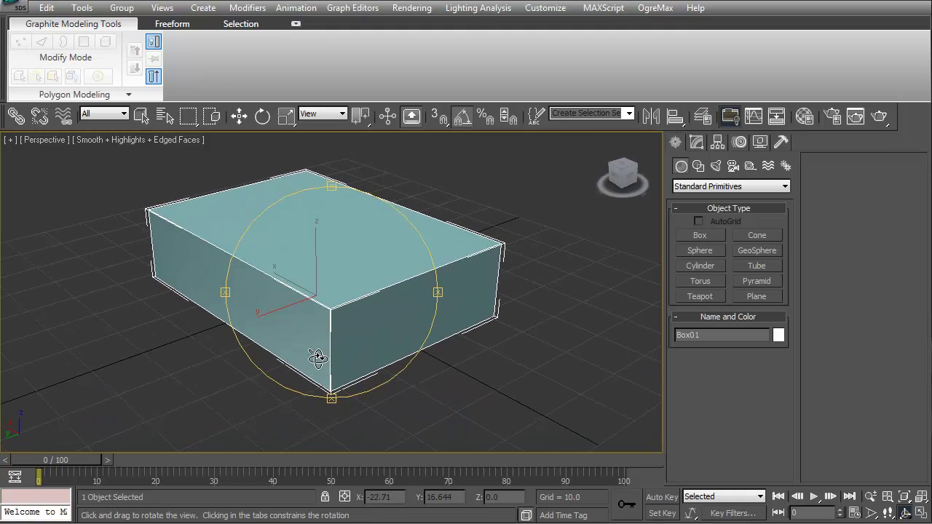